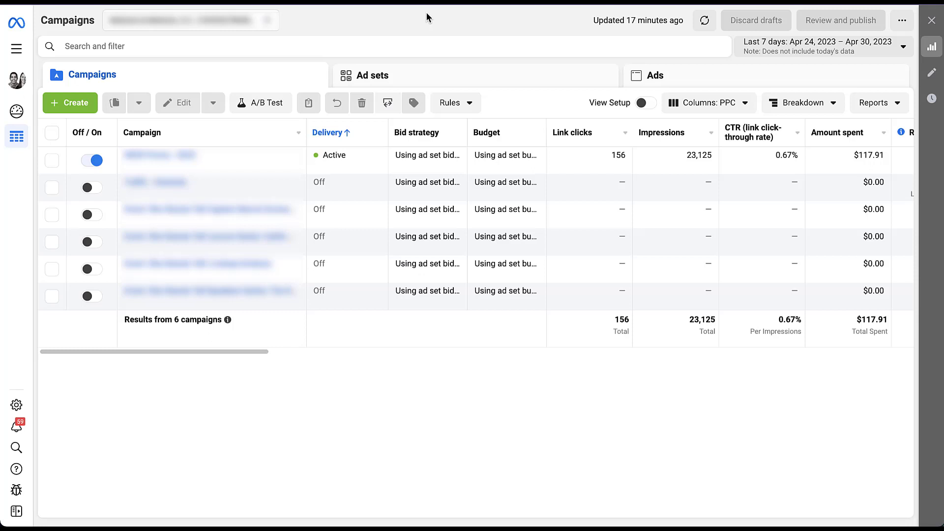
# Create a new campaign with the Traffic objective.
pyautogui.click(73, 102)
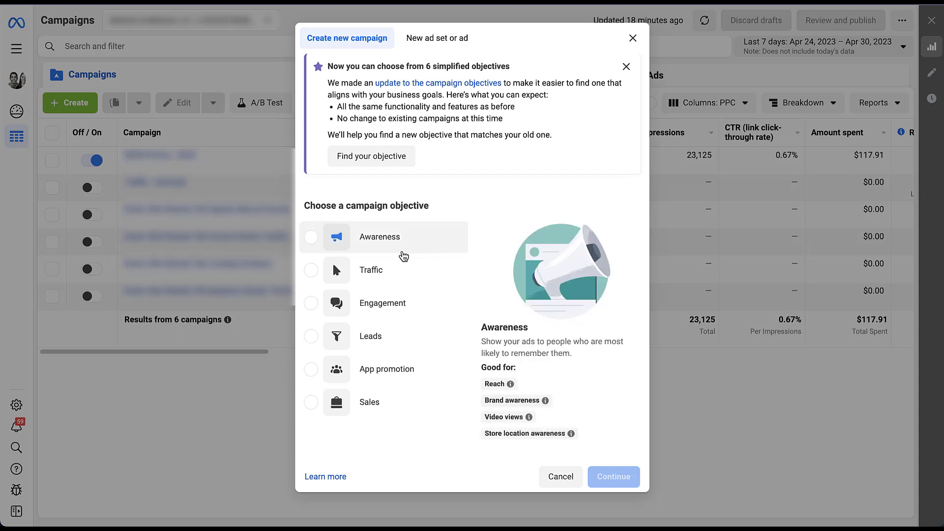
pyautogui.click(336, 272)
pyautogui.click(612, 486)
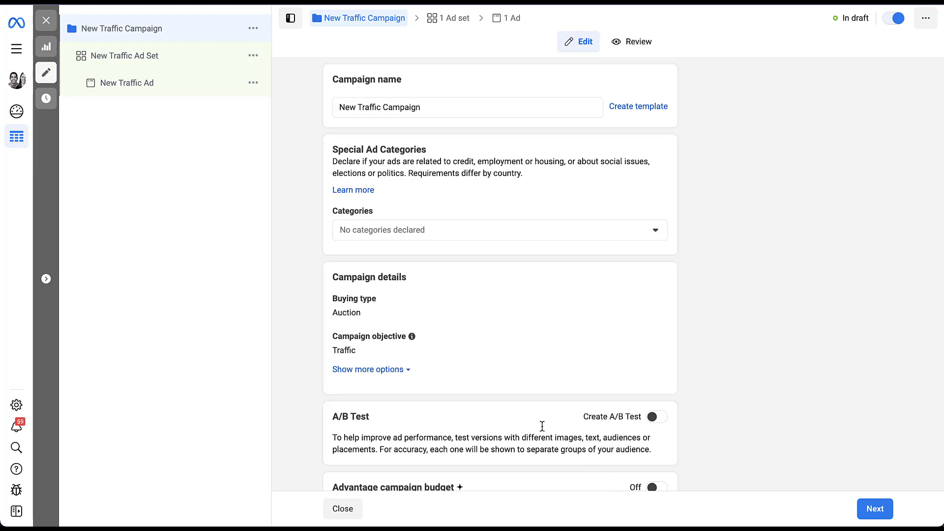
# Open the New Traffic Ad Set and read the dynamic creative explanation without enabling the option.
pyautogui.click(156, 58)
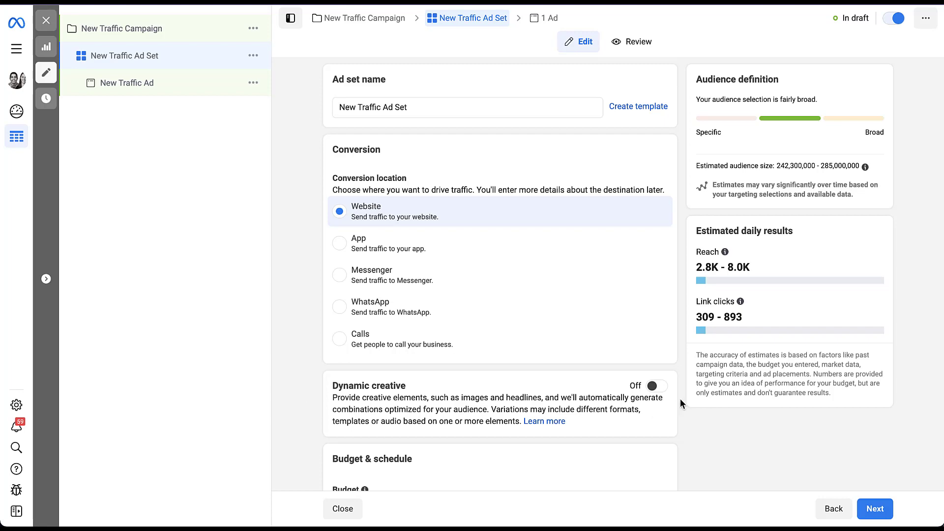
pyautogui.click(657, 387)
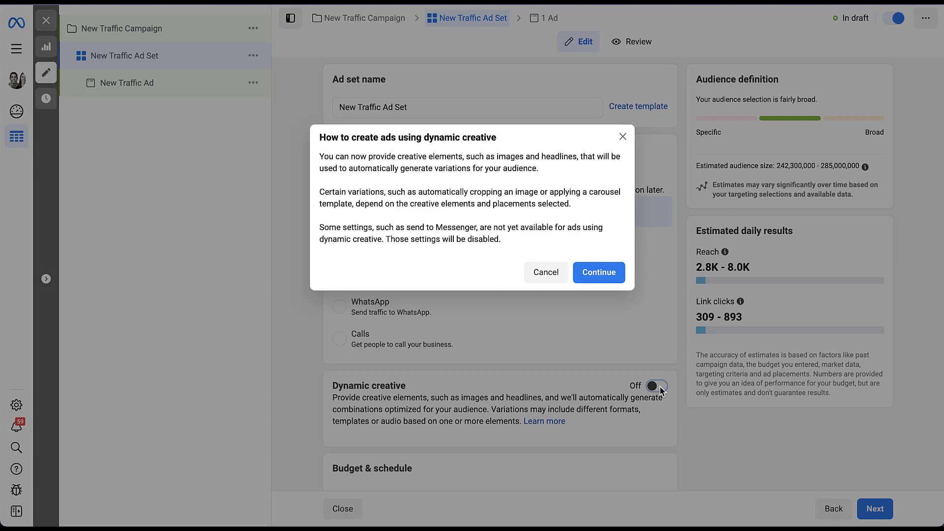
pyautogui.click(545, 274)
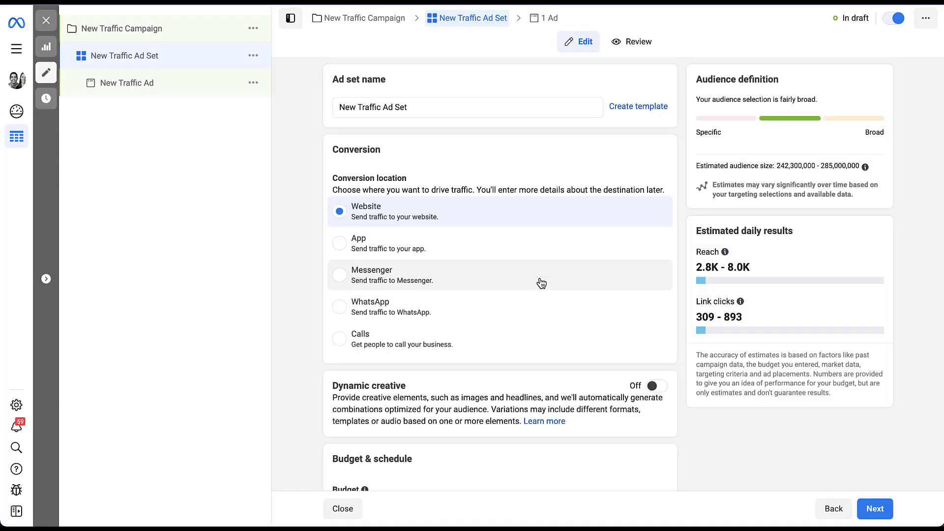
# Examine the media placement groups of New Traffic Ad and the editing options for its right column and search results placements.
pyautogui.click(164, 87)
pyautogui.scroll(-5, 306, 243)
pyautogui.scroll(-6, 306, 243)
pyautogui.scroll(-2, 305, 240)
pyautogui.moveTo(384, 147)
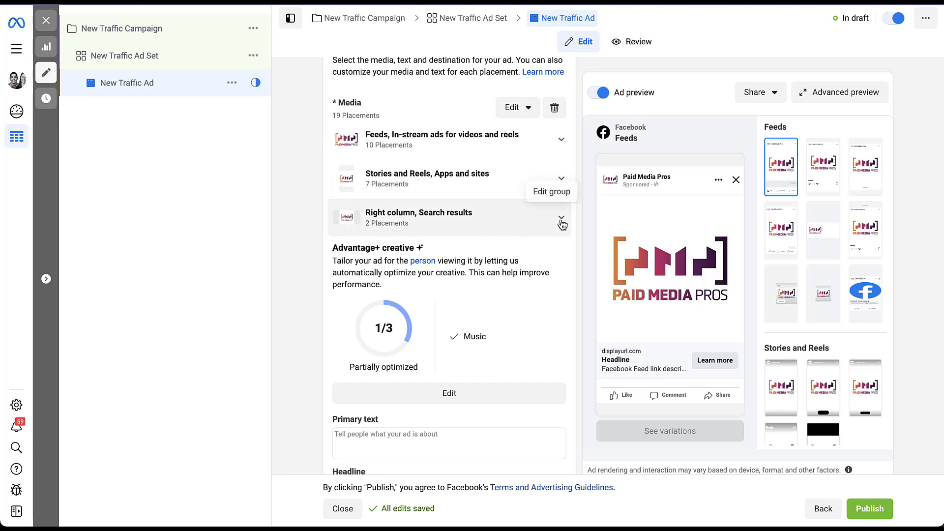
pyautogui.click(539, 219)
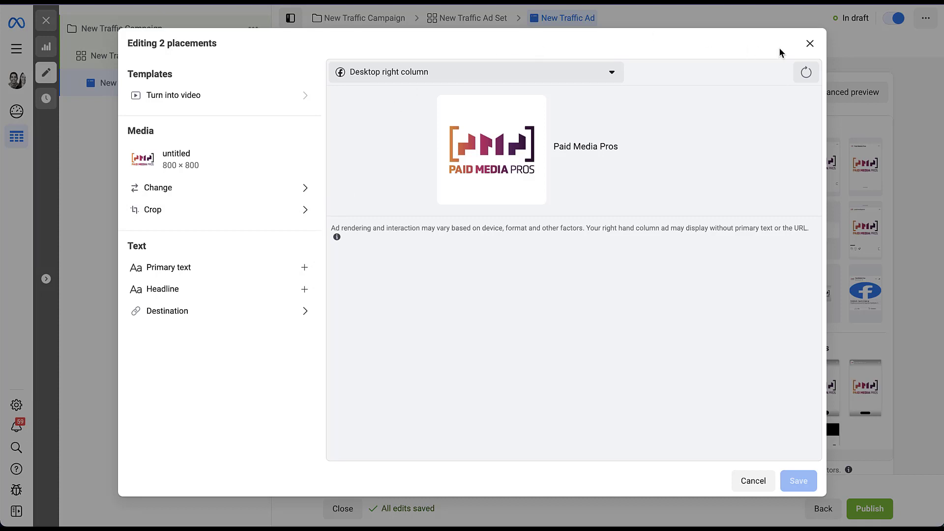
pyautogui.click(810, 44)
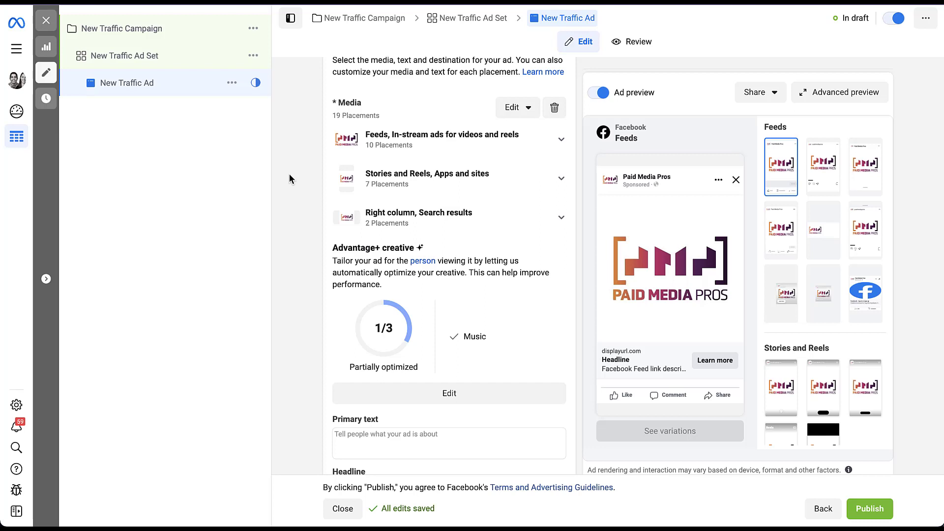
# Turn on dynamic creative for the New Traffic Ad Set.
pyautogui.click(171, 58)
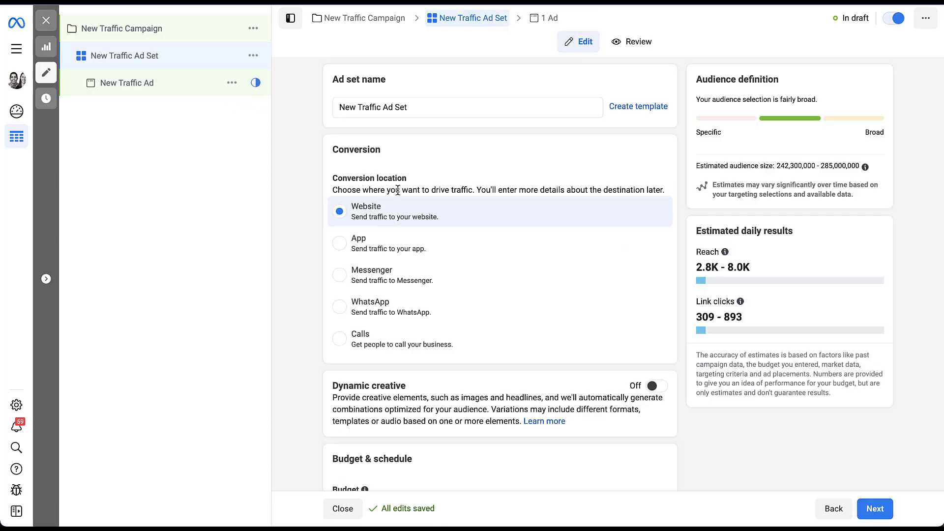
pyautogui.click(657, 386)
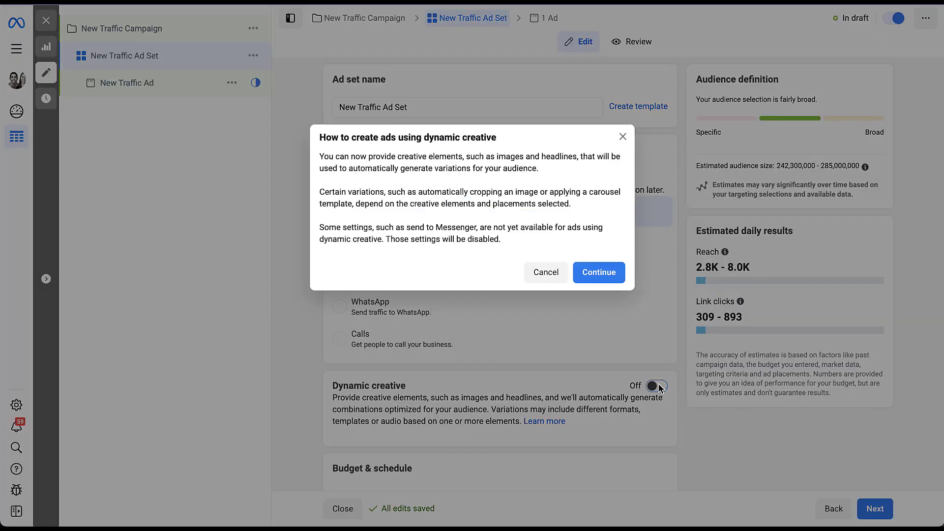
pyautogui.click(608, 276)
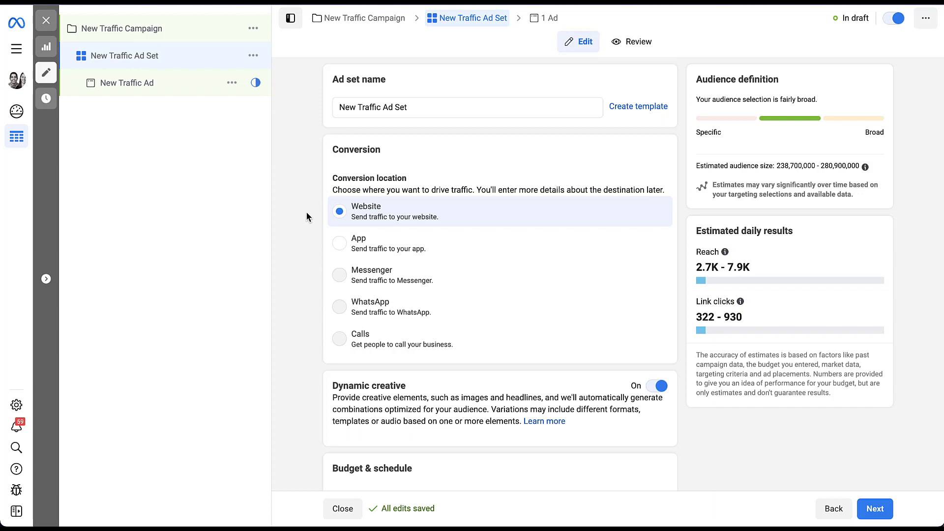
# Compare the vertical, square, horizontal and original crops of New Traffic Ad's image, leaving the media editor without saving.
pyautogui.click(166, 92)
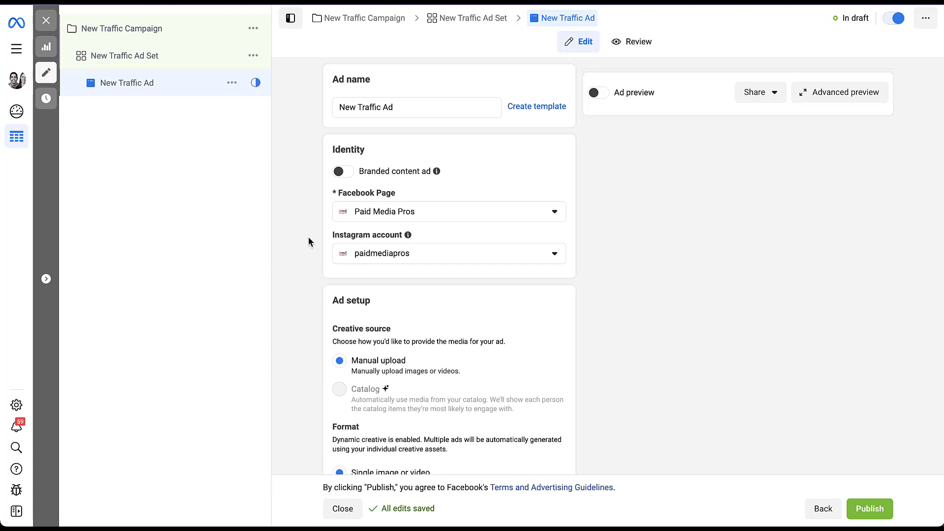
pyautogui.scroll(-12, 308, 236)
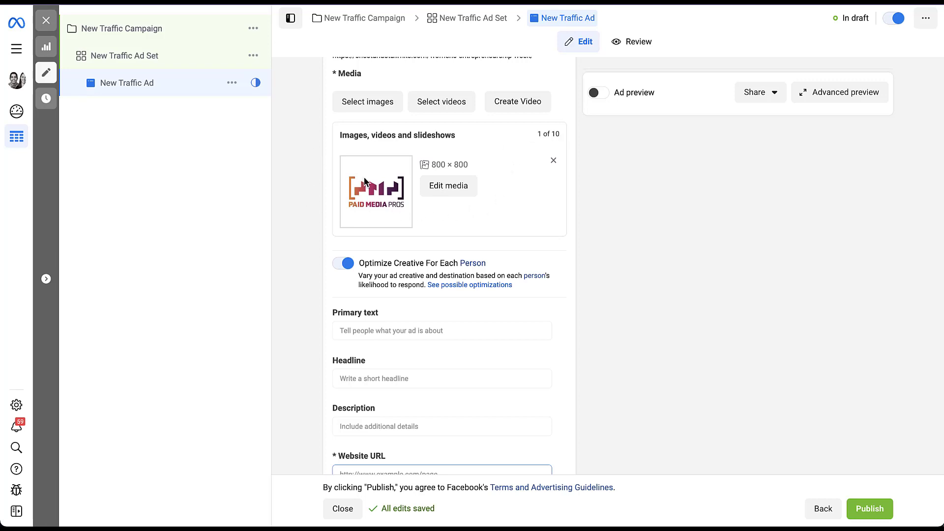
pyautogui.click(444, 192)
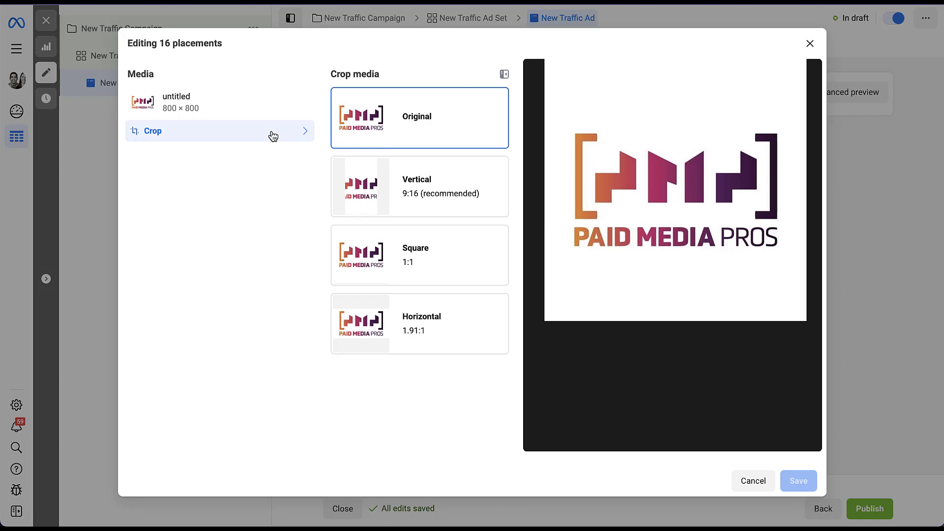
pyautogui.click(356, 190)
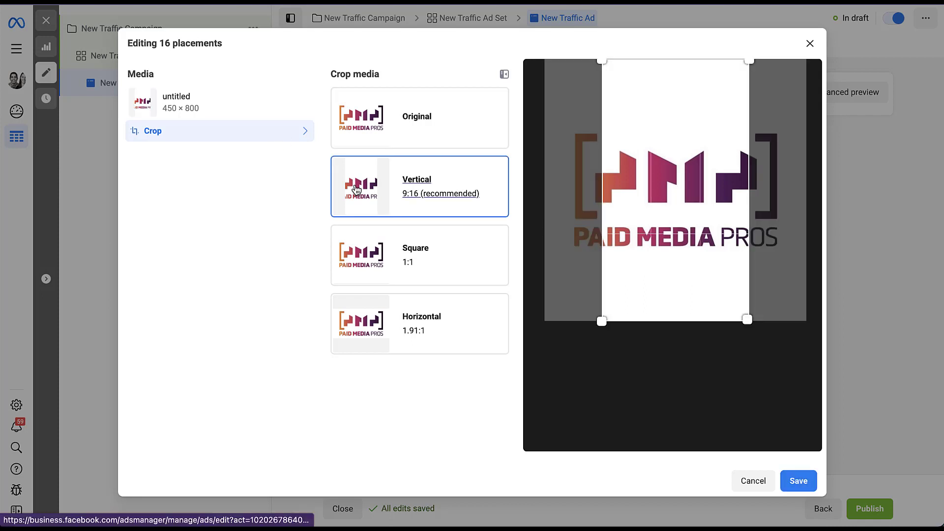
pyautogui.click(365, 265)
pyautogui.click(373, 343)
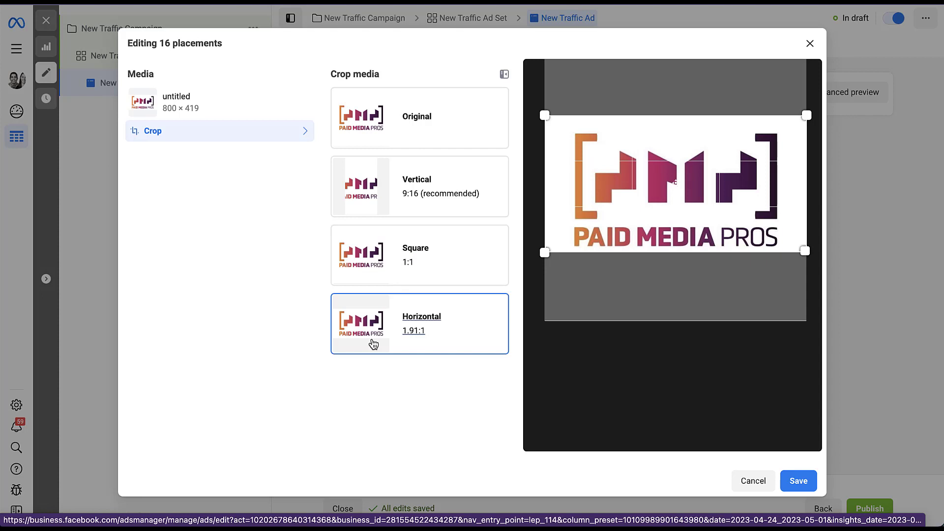
pyautogui.click(359, 202)
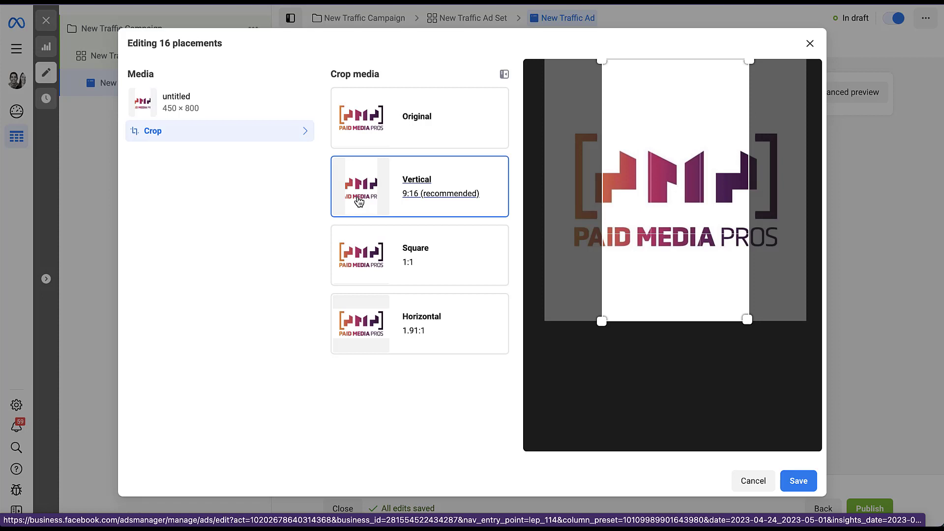
pyautogui.click(443, 129)
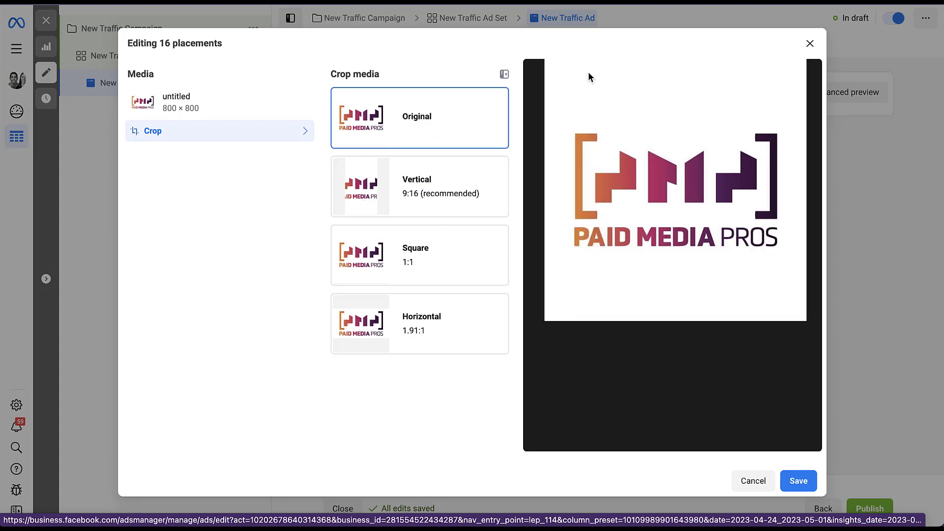
pyautogui.click(818, 43)
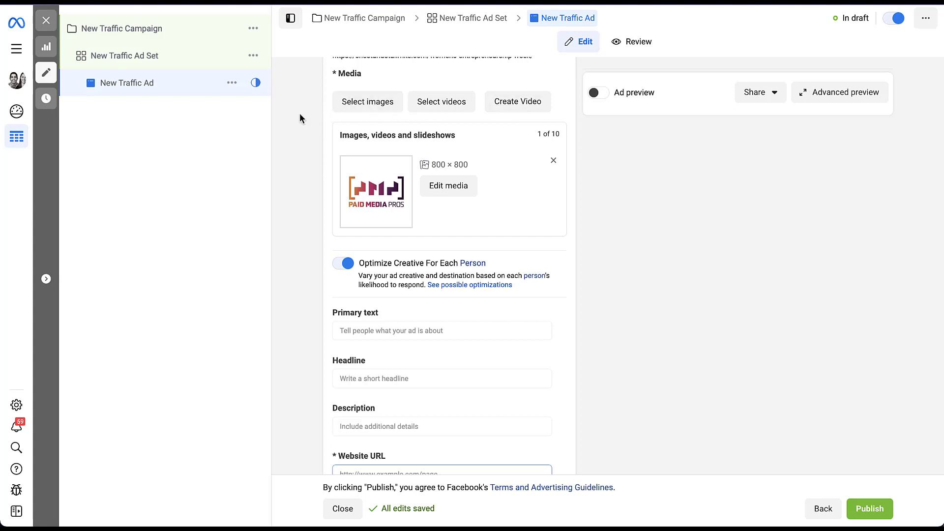
# Add headlines "Paid Media Videos Released Every Week", "Subscribe to Stay Up to Date", "PPC Videos for All Experience Levels" and "Facebook, LinkedIn, Google Ads, & more".
pyautogui.scroll(-4, 300, 116)
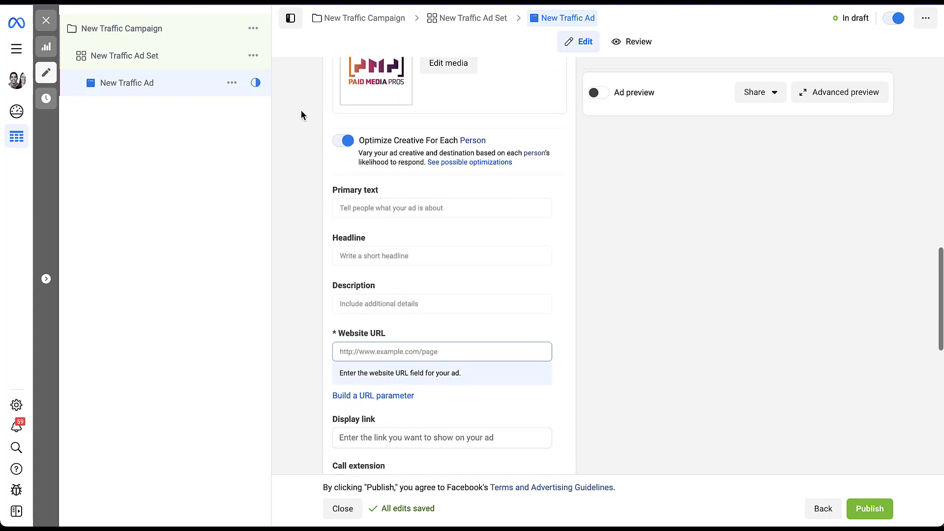
pyautogui.scroll(-2, 301, 113)
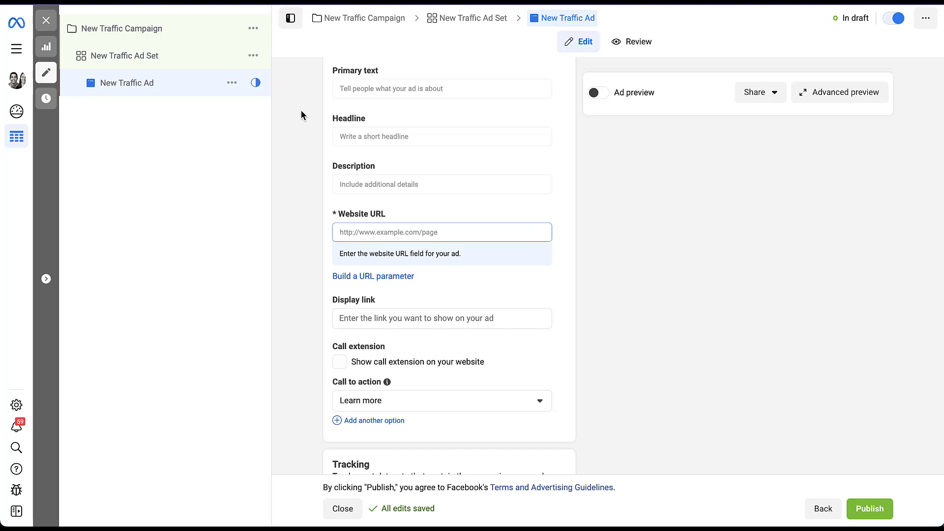
pyautogui.click(368, 137)
pyautogui.write('Paid Media Videos Released Every Week')
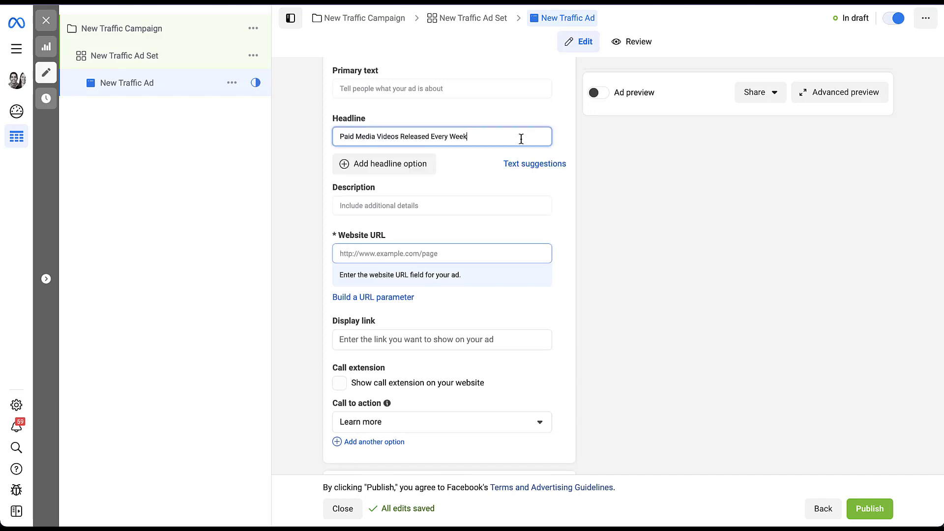
pyautogui.click(408, 165)
pyautogui.click(428, 162)
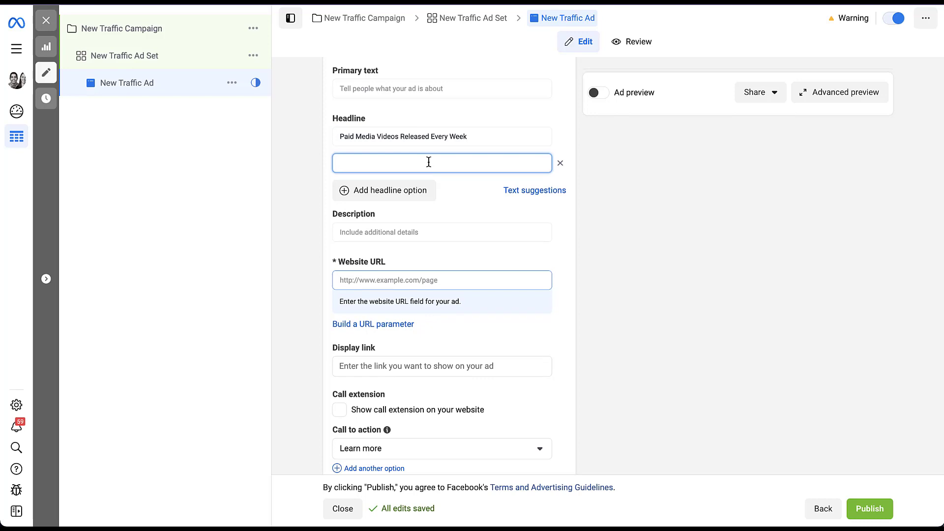
pyautogui.click(535, 193)
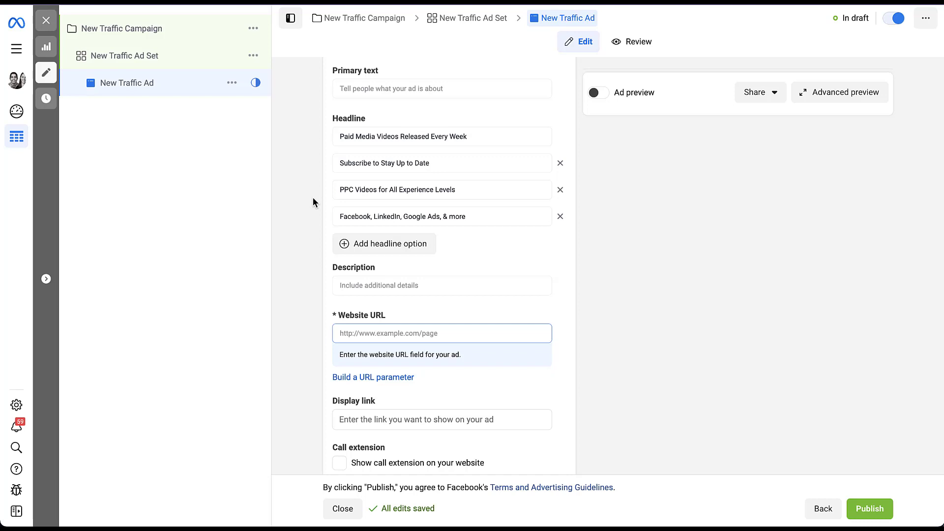
pyautogui.write('www.paidmediapros.com')
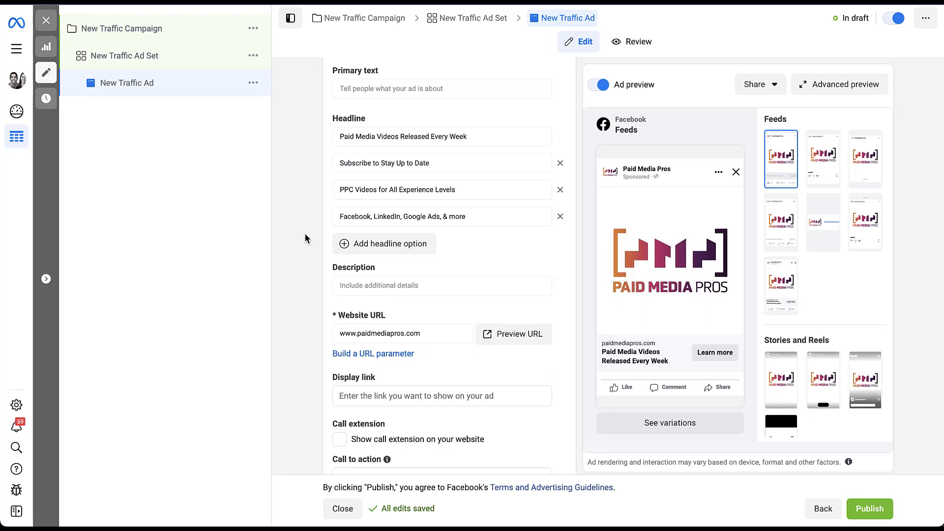
pyautogui.scroll(-3, 305, 236)
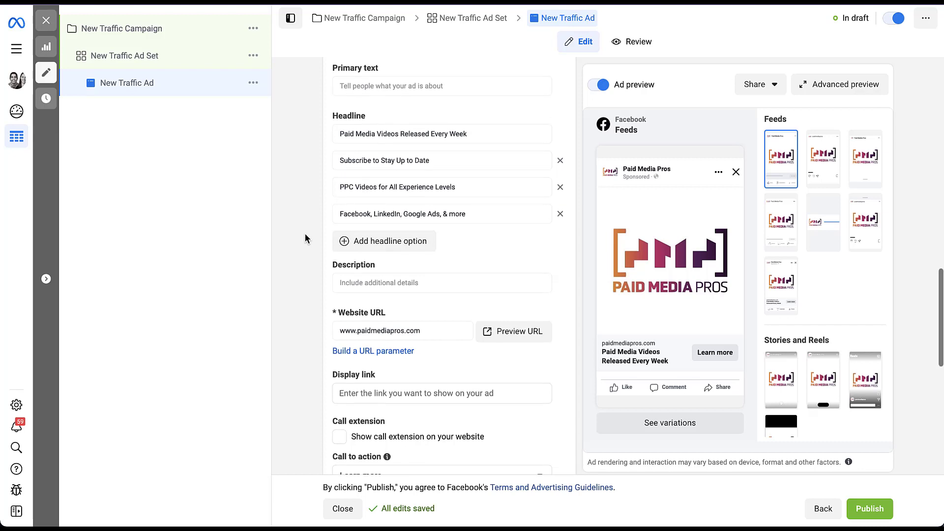
pyautogui.scroll(-3, 305, 234)
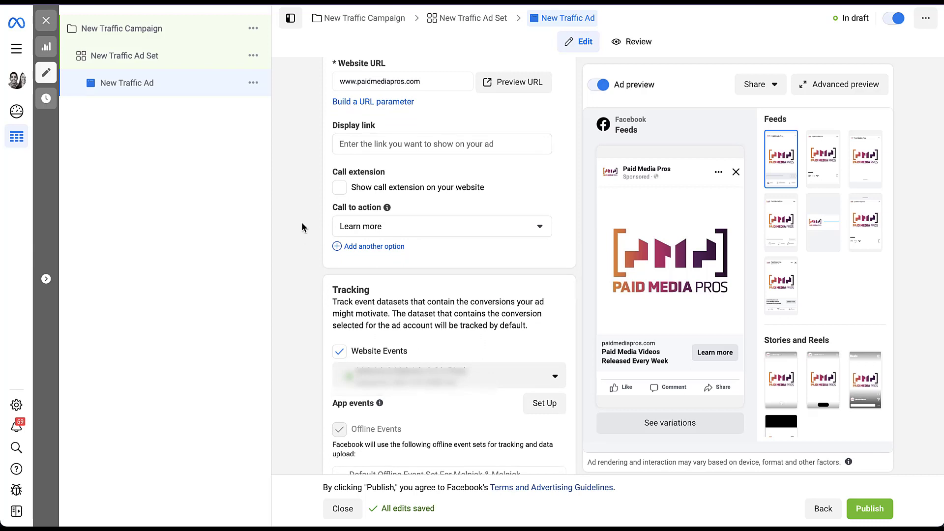
pyautogui.click(337, 248)
pyautogui.click(398, 253)
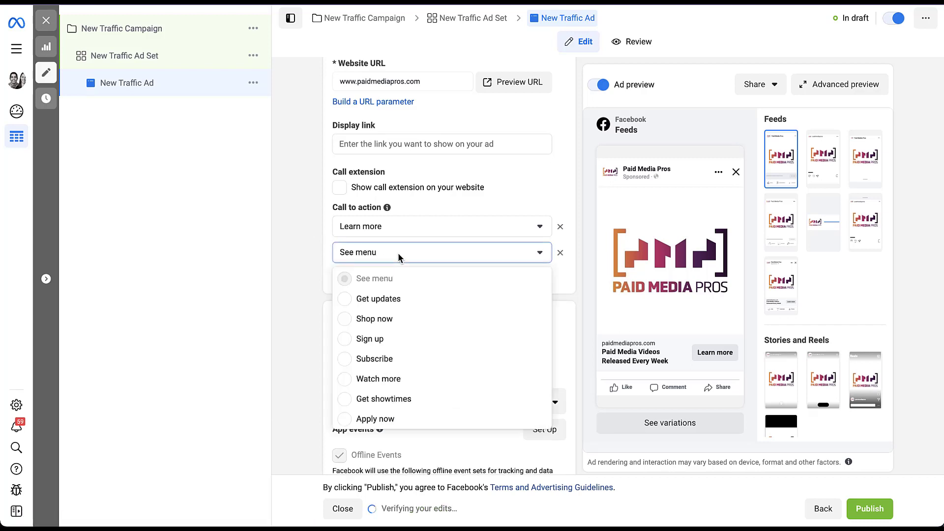
pyautogui.click(423, 364)
pyautogui.click(346, 273)
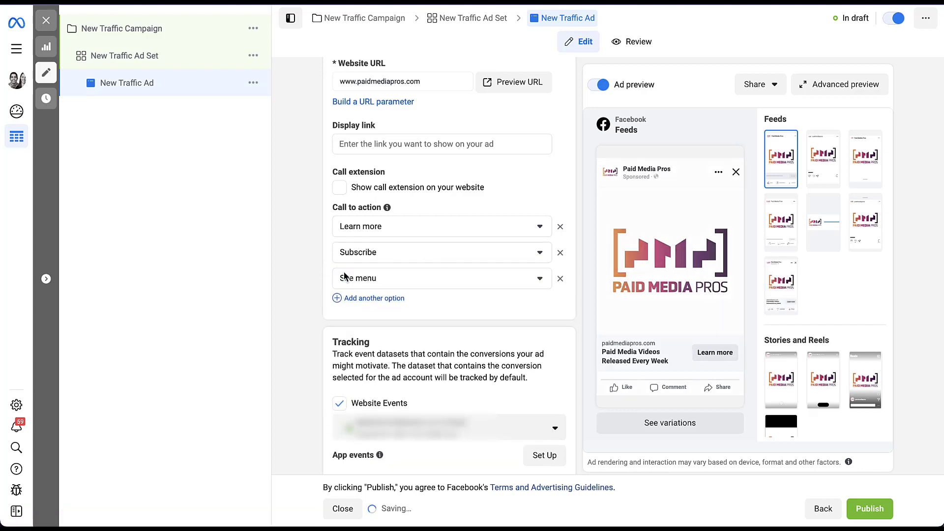
pyautogui.click(347, 276)
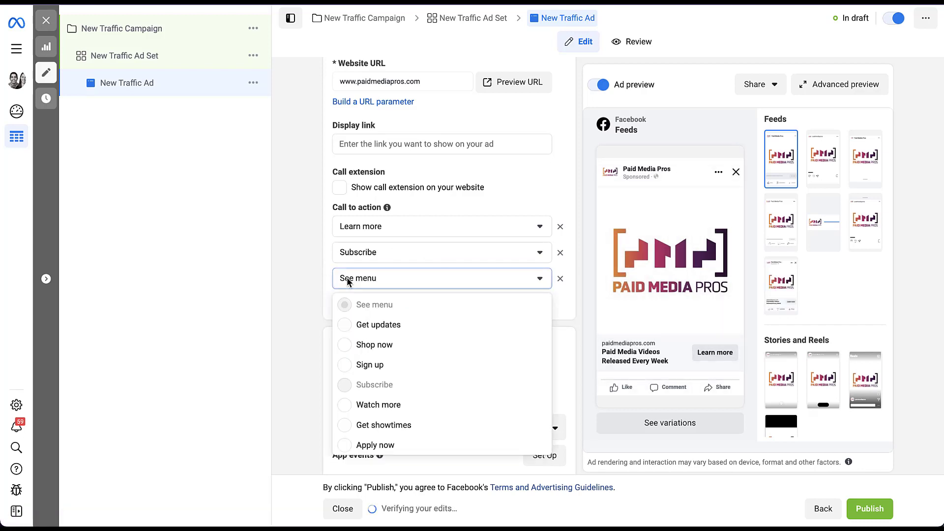
pyautogui.click(361, 404)
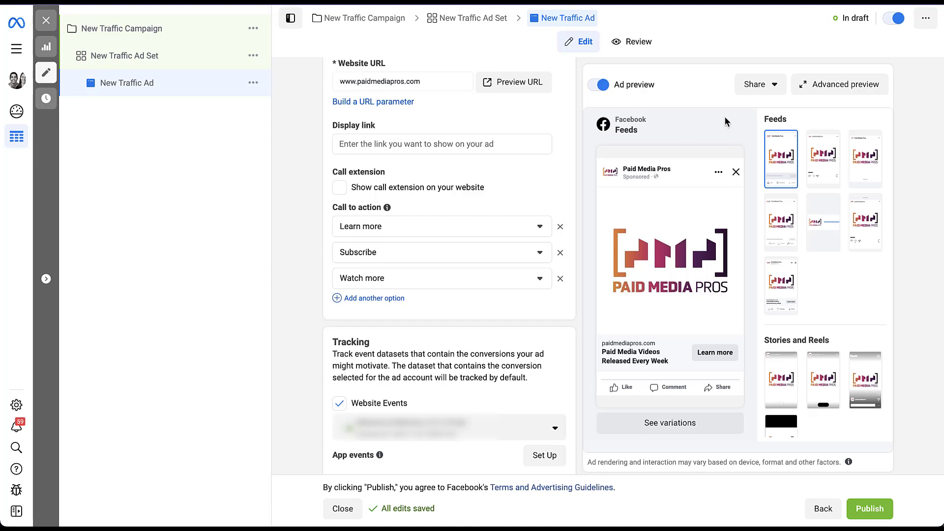
# Preview the ad across placements with the headline "PPC Videos for All Experience Levels" and the Watch more call to action.
pyautogui.click(839, 88)
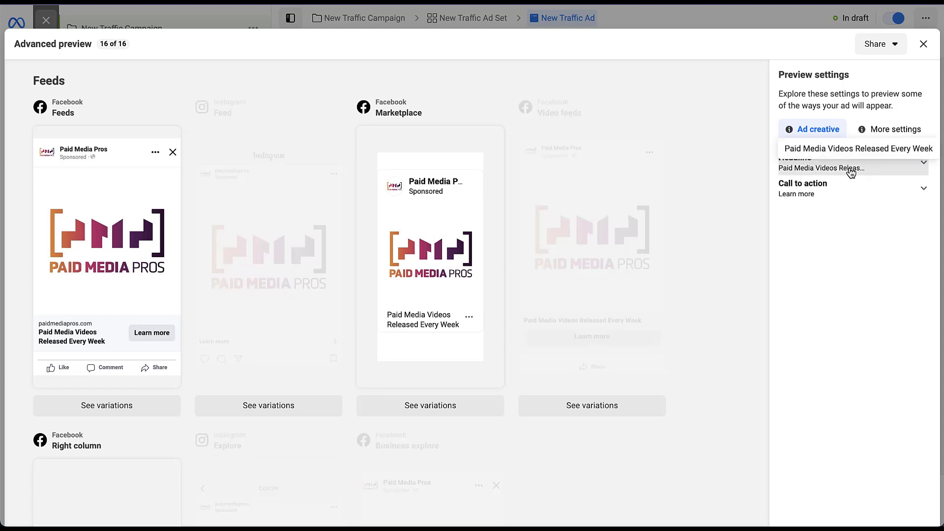
pyautogui.click(850, 170)
pyautogui.click(845, 229)
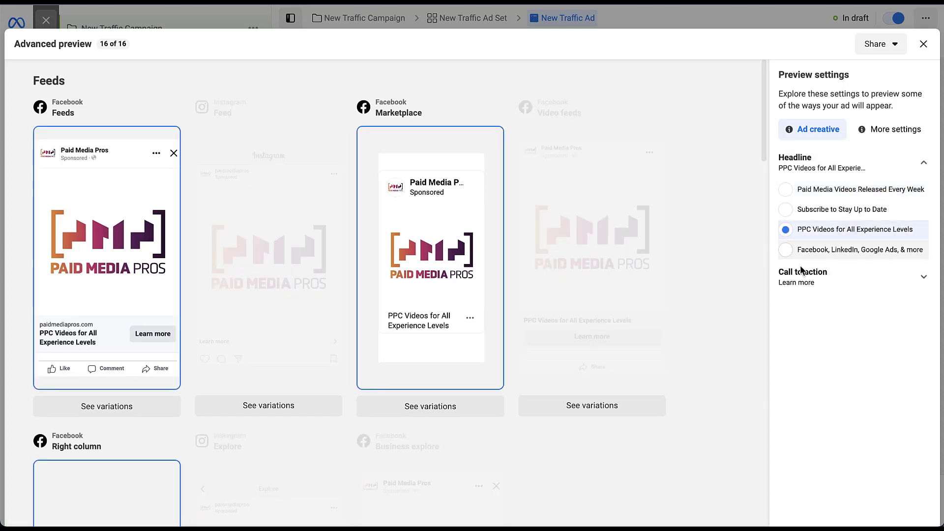
pyautogui.click(806, 275)
pyautogui.click(818, 257)
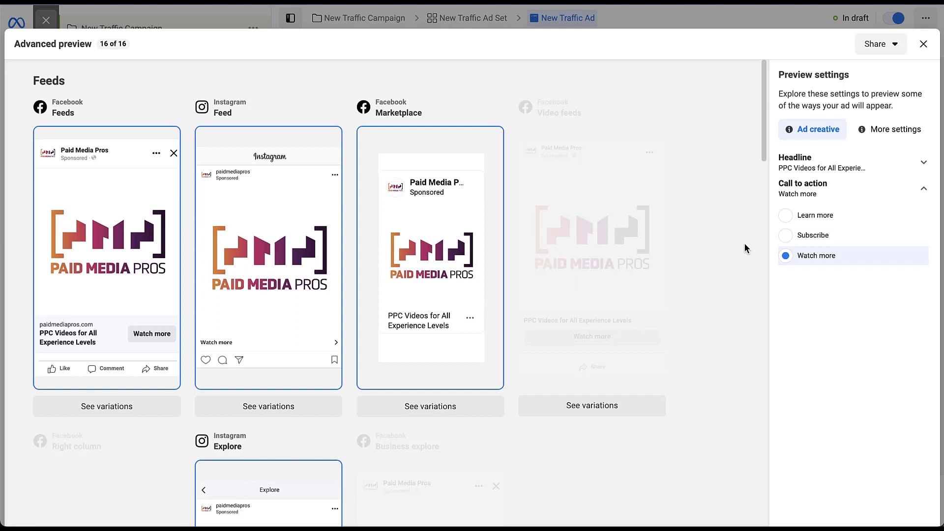
pyautogui.click(745, 244)
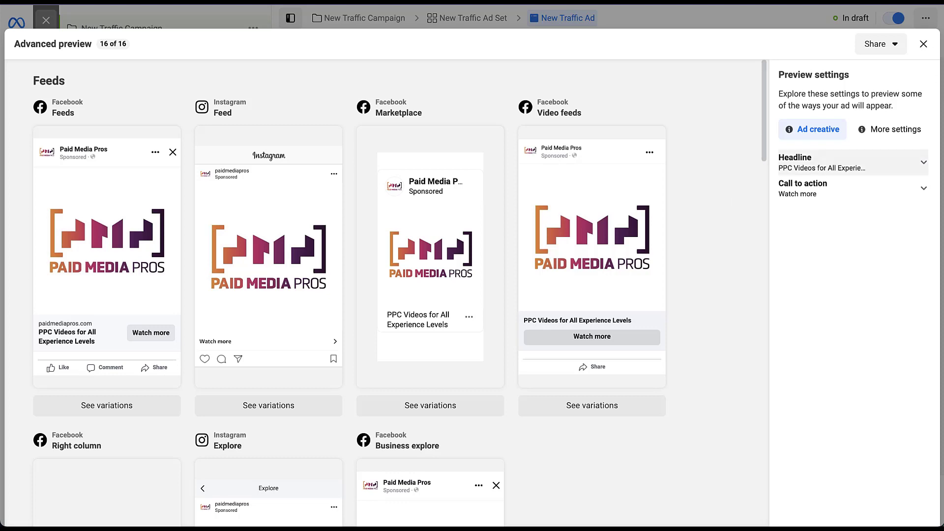
# Leave the ad preview and the campaign editor, and open the ads under the active campaign's ad set.
pyautogui.click(924, 44)
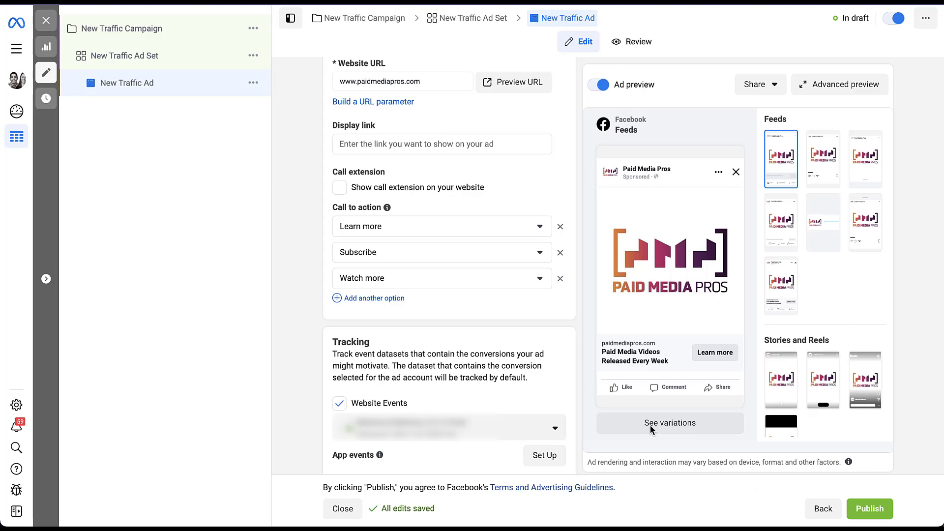
pyautogui.click(46, 20)
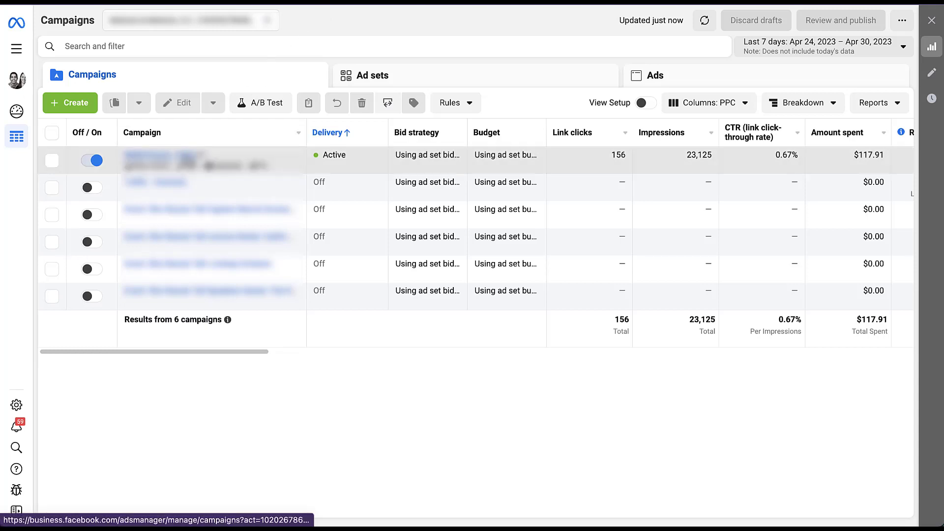
pyautogui.click(162, 155)
pyautogui.click(163, 156)
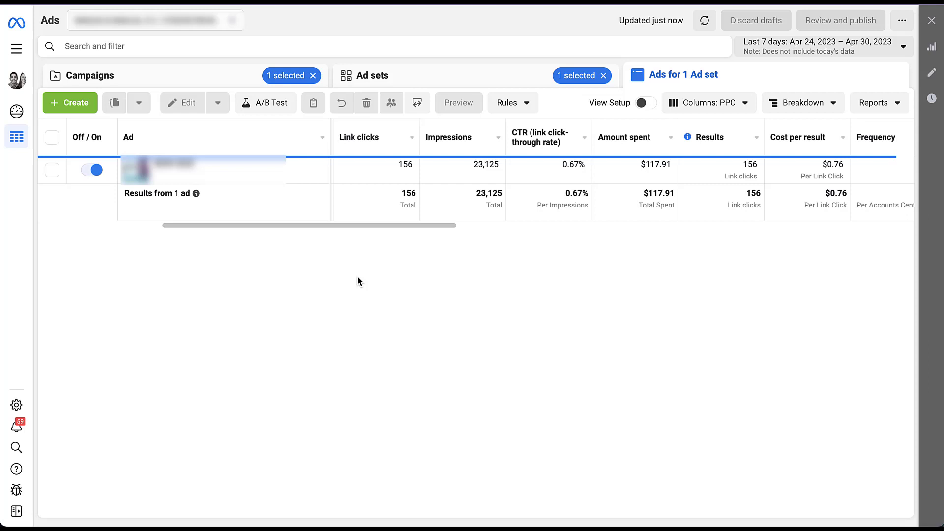
# Break down the ad's results by the Call to action dynamic creative element and compare the performance metrics.
pyautogui.click(825, 105)
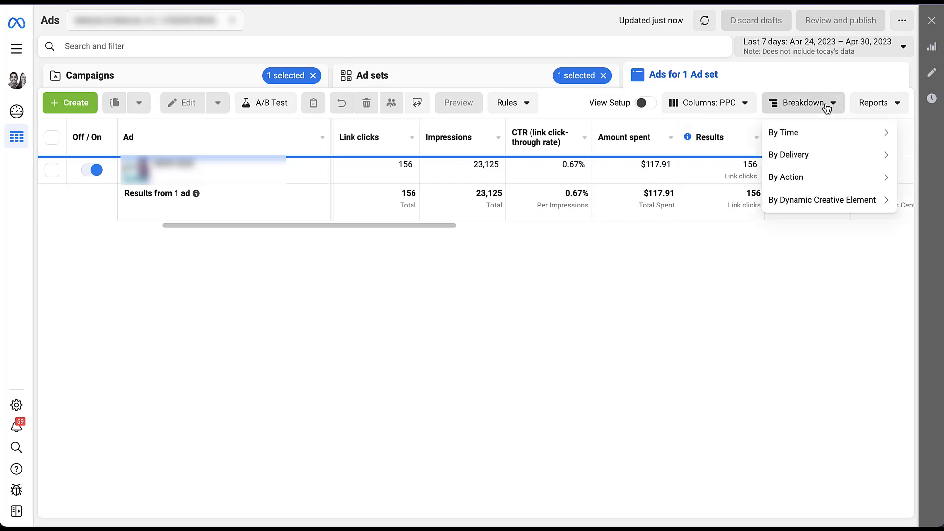
pyautogui.moveTo(839, 210)
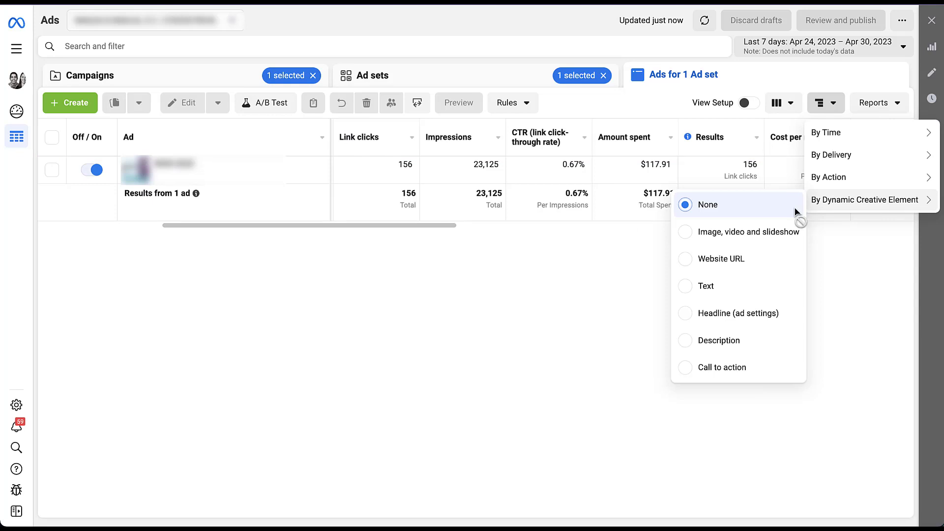
pyautogui.click(759, 372)
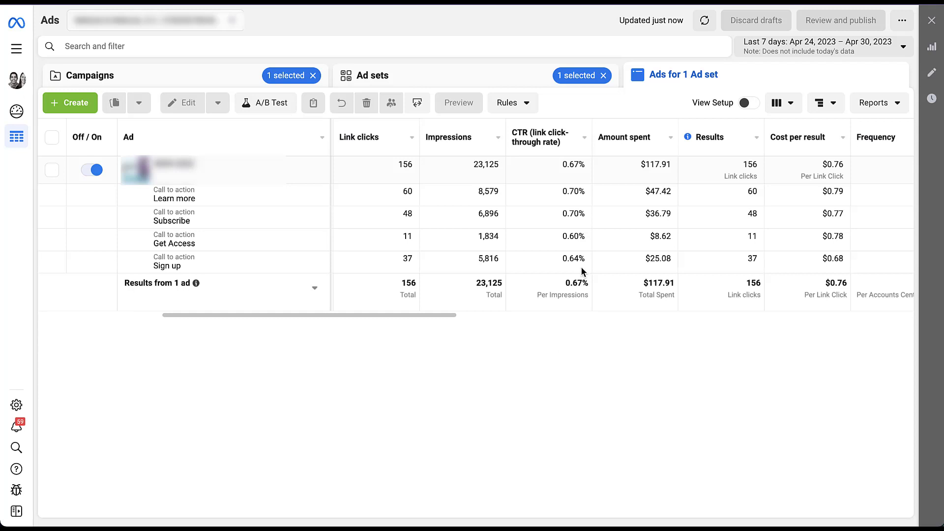
pyautogui.hscroll(2, 582, 267)
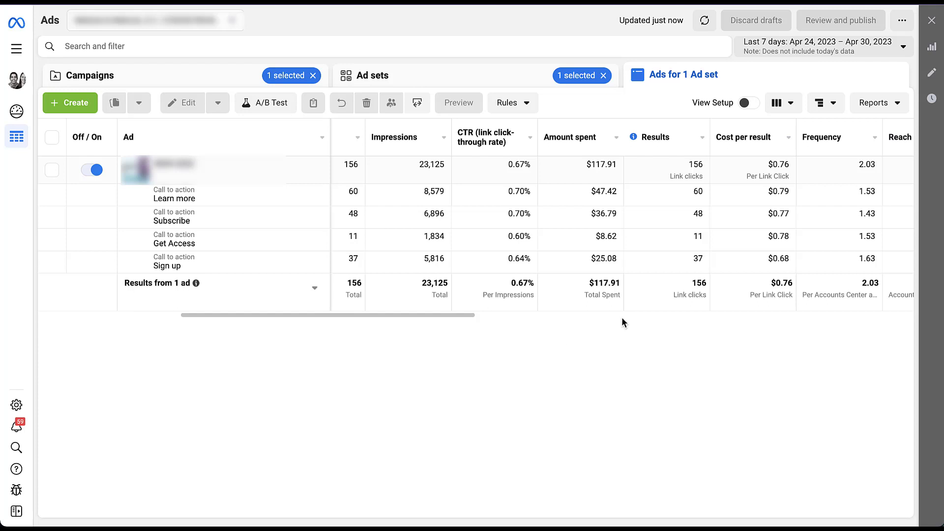
pyautogui.click(835, 104)
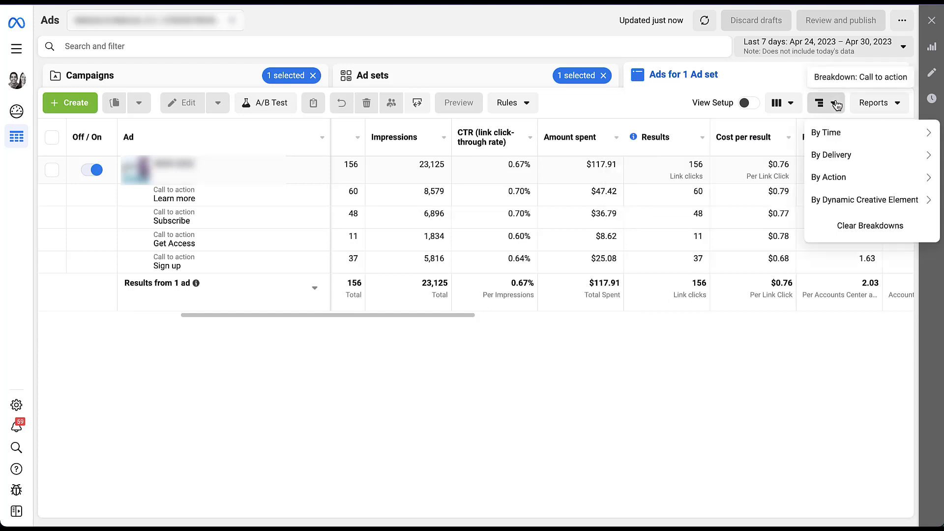
pyautogui.moveTo(846, 211)
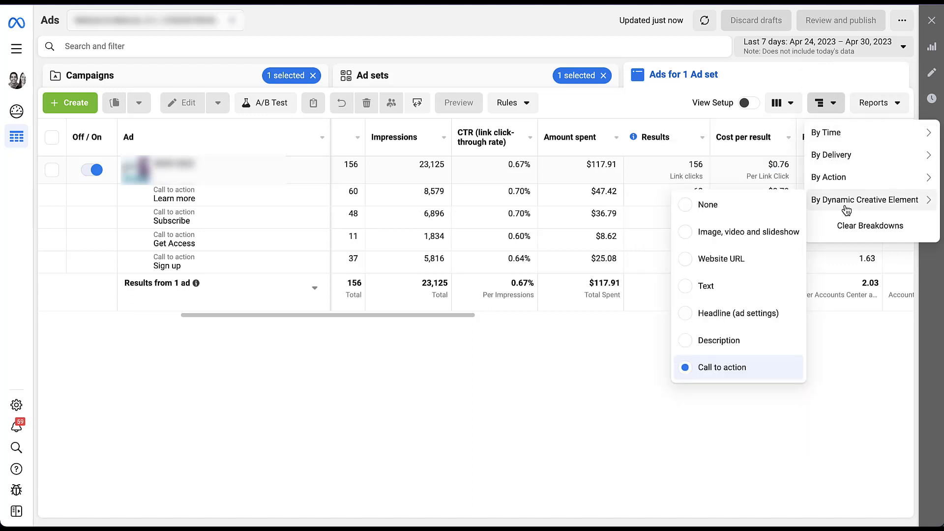
pyautogui.click(843, 363)
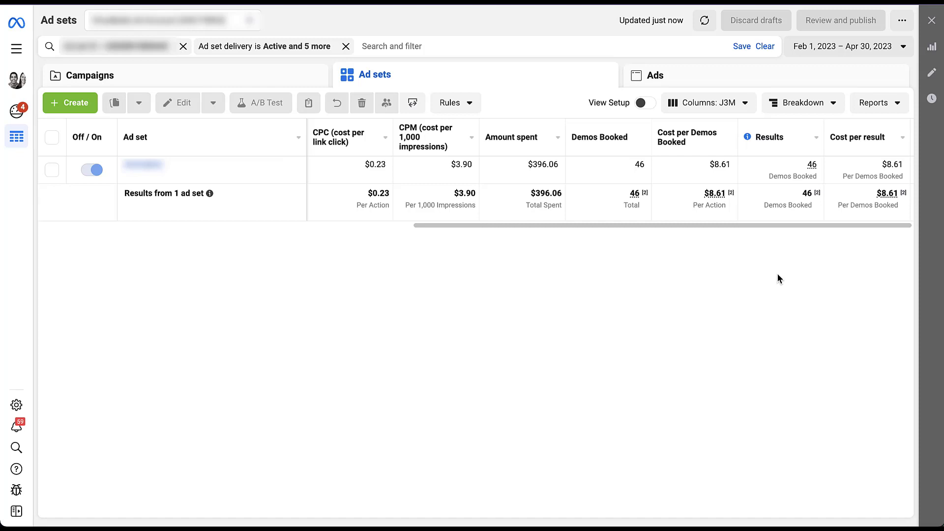
# Break down the Feb 1, 2023 – Apr 30, 2023 ad set results by the dynamic creative element Headline (ad settings).
pyautogui.click(838, 106)
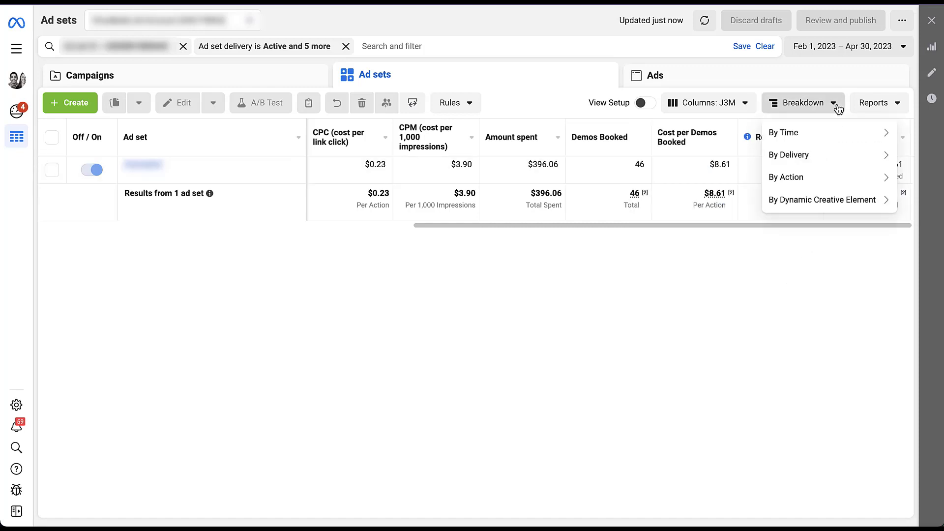
pyautogui.moveTo(840, 207)
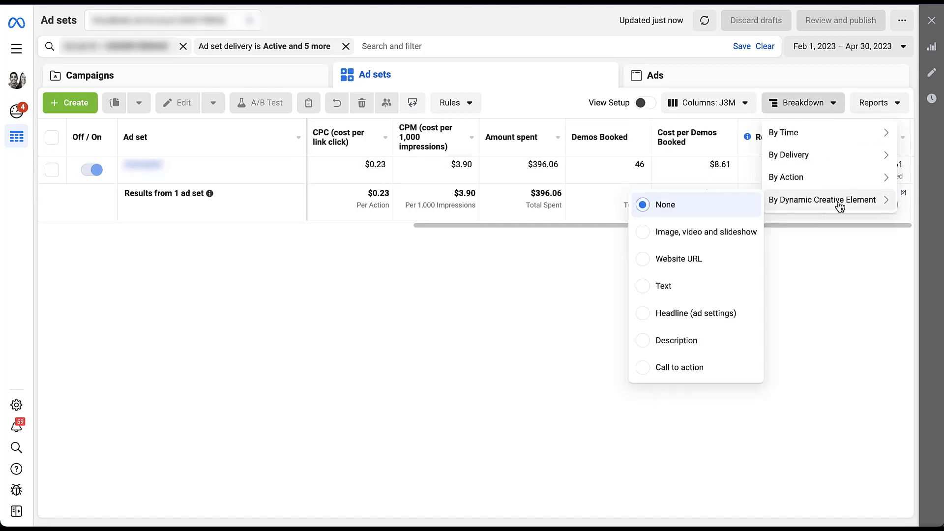
pyautogui.click(723, 315)
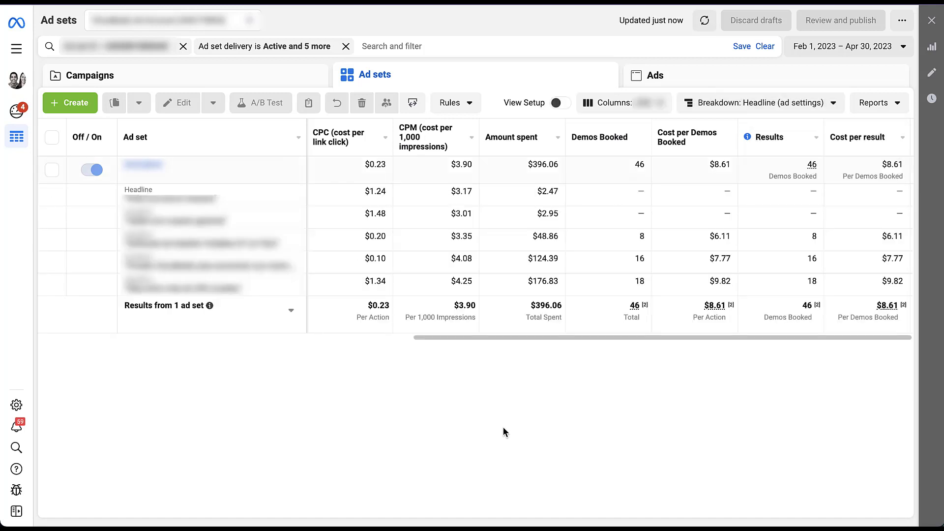